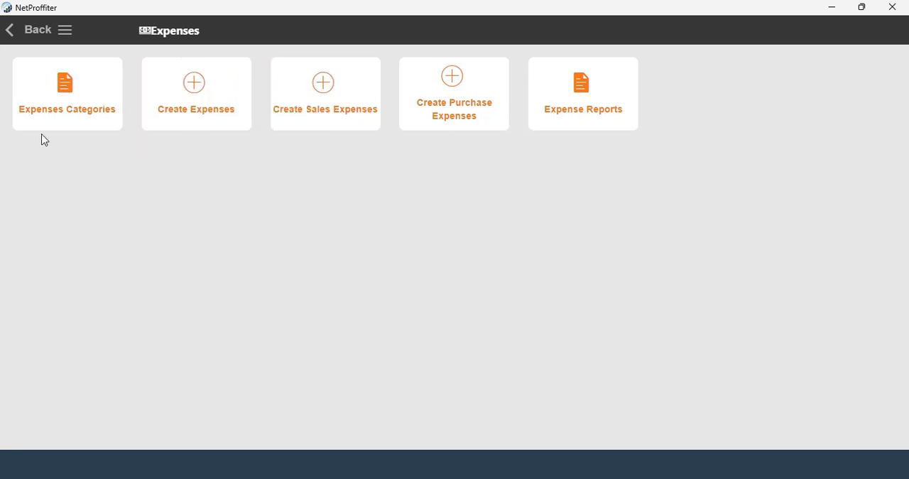
Step: Open the expense categories and review them, first only the top-level ones and then the complete list
click(62, 105)
scroll(140, 280, down, 5)
scroll(140, 281, up, 5)
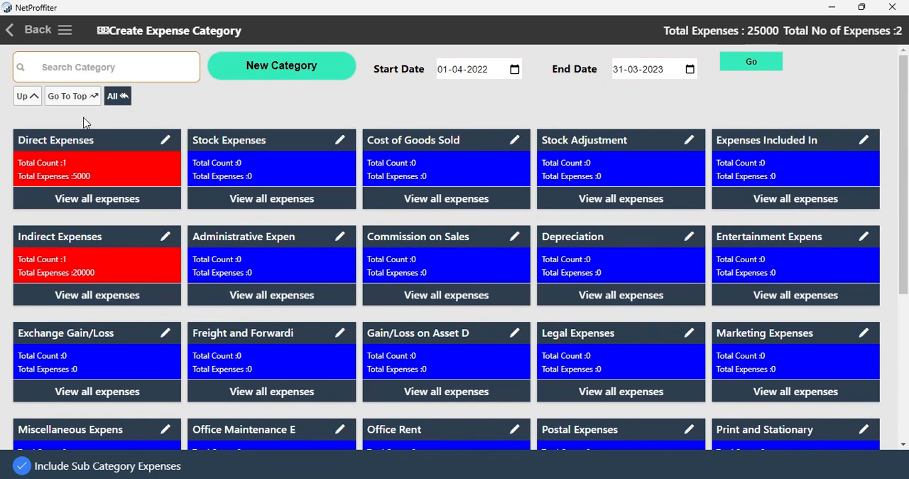
click(74, 97)
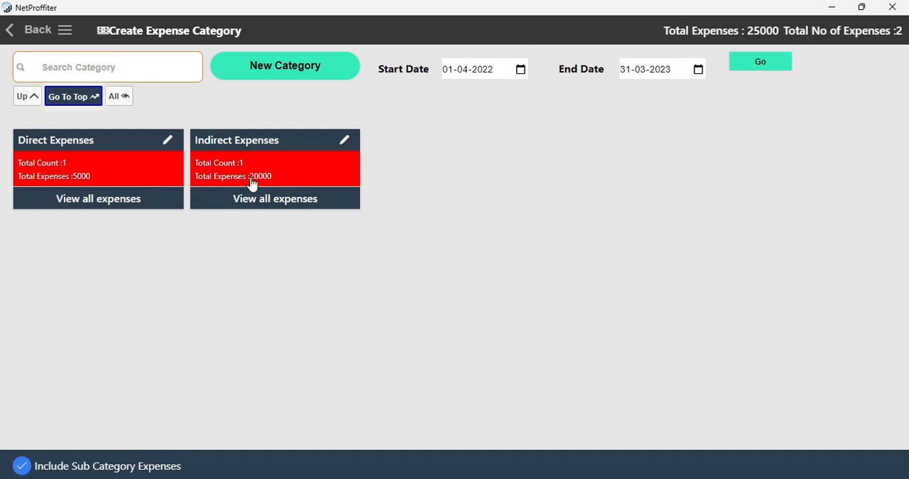
click(118, 95)
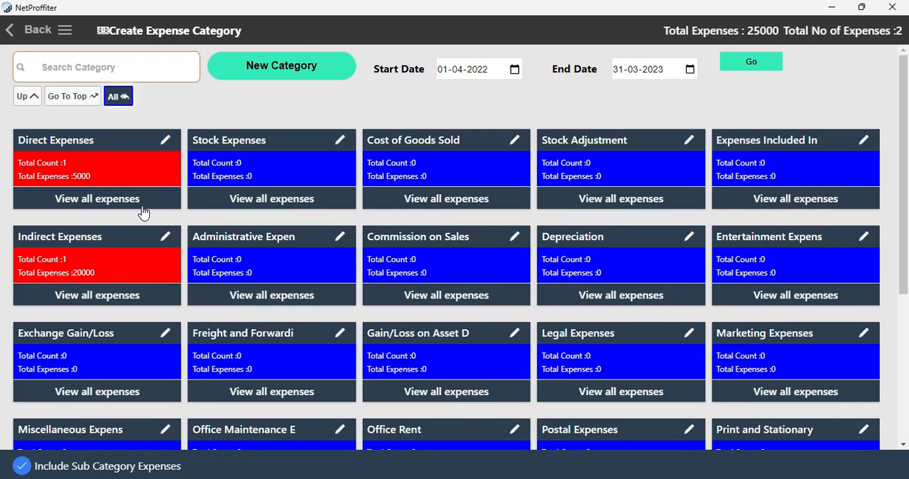
scroll(304, 314, down, 3)
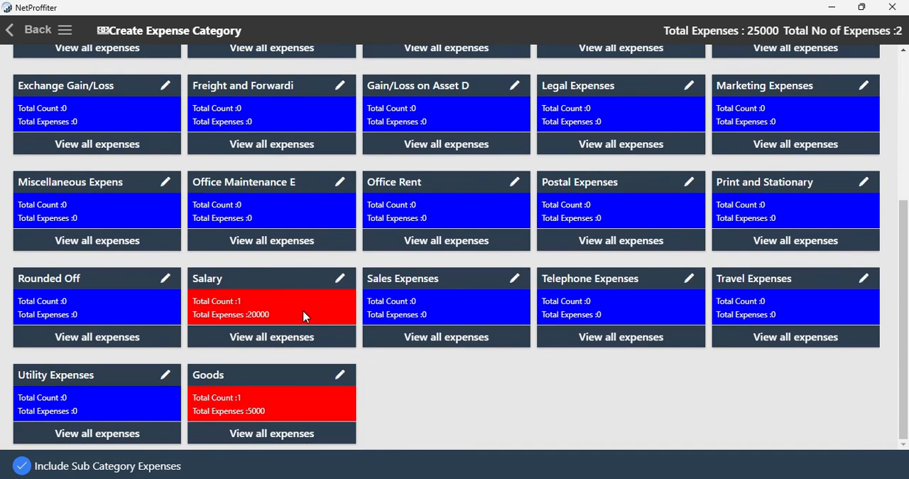
scroll(304, 314, up, 4)
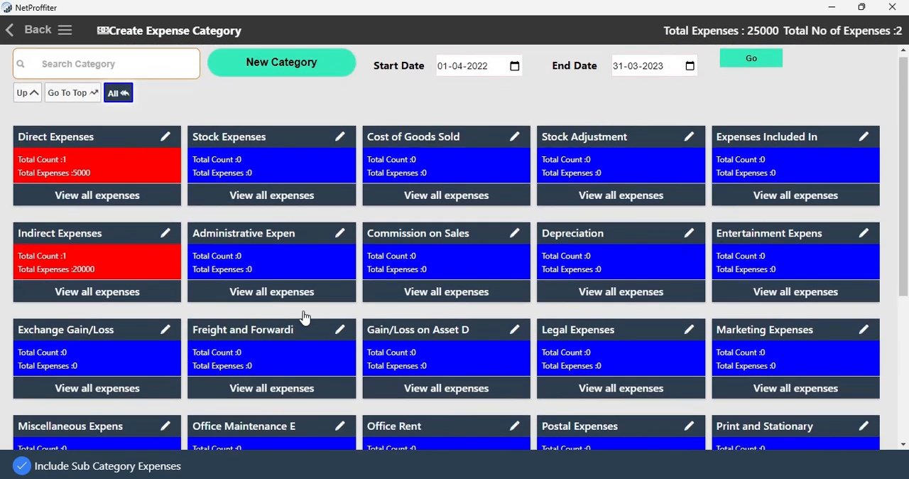
click(70, 67)
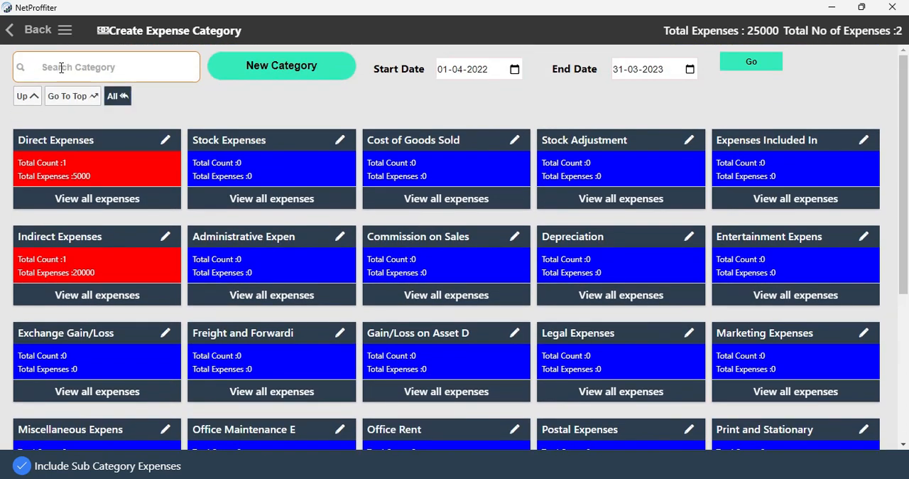
click(61, 68)
Step: Create an expense category named Rent under Direct Expenses with the description "Store Rent", and show the Direct Expenses subcategories
click(281, 72)
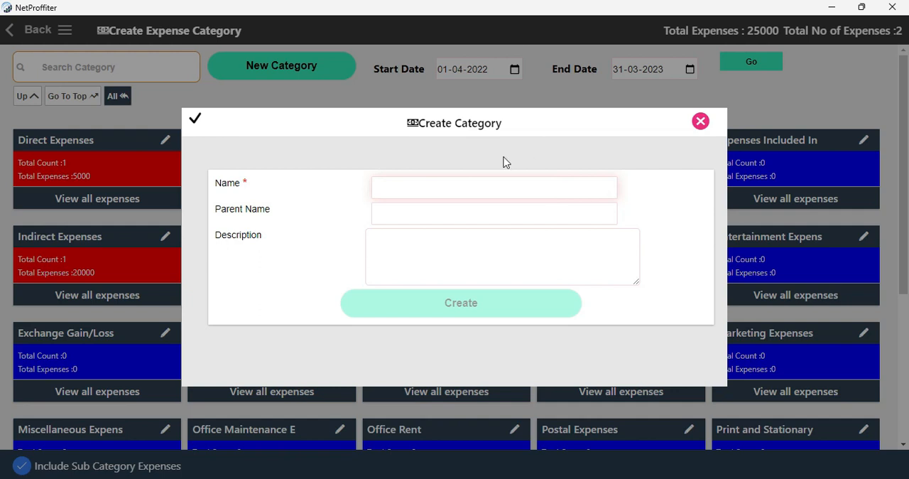
click(422, 191)
text(Rent)
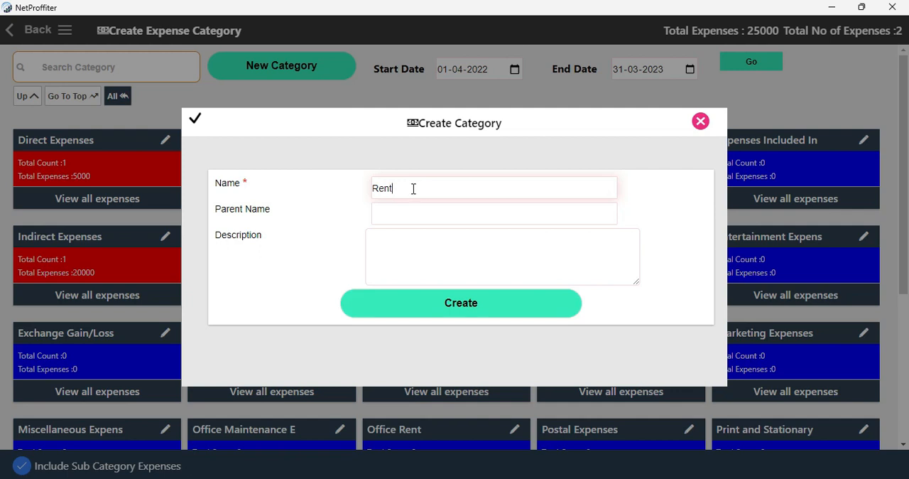
click(400, 213)
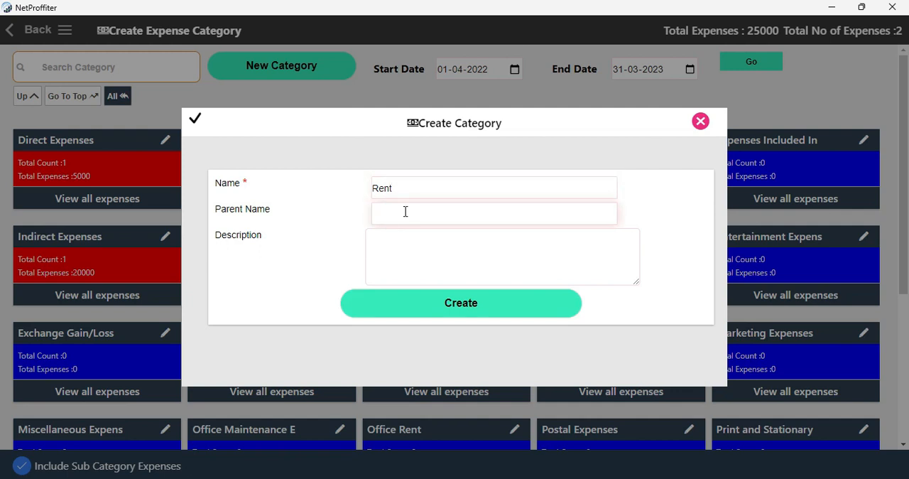
text(Di)
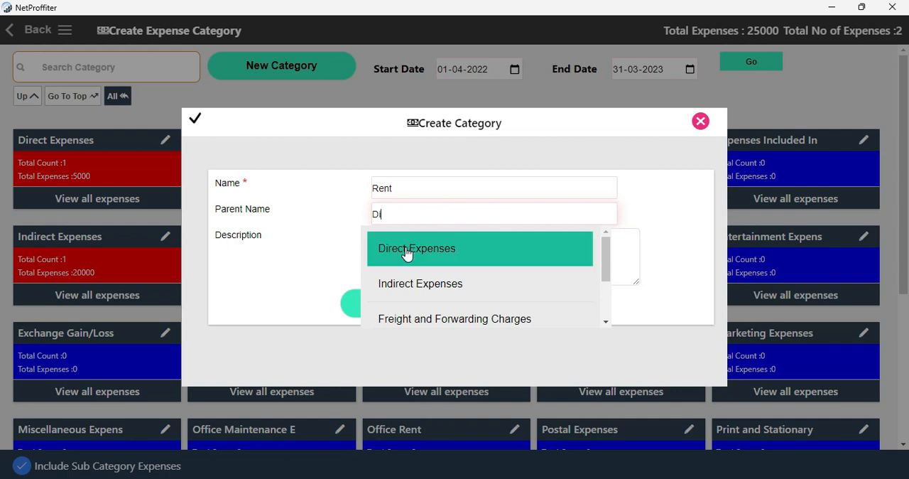
click(406, 250)
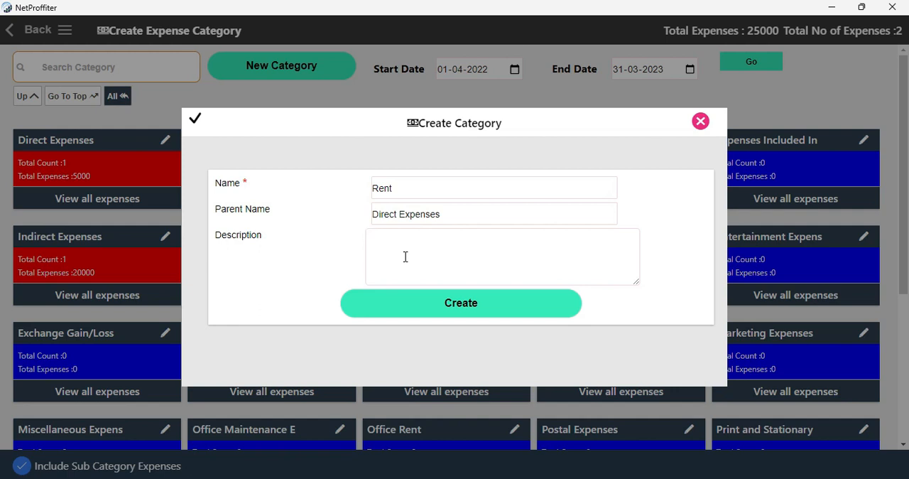
text(Store Rent)
click(461, 307)
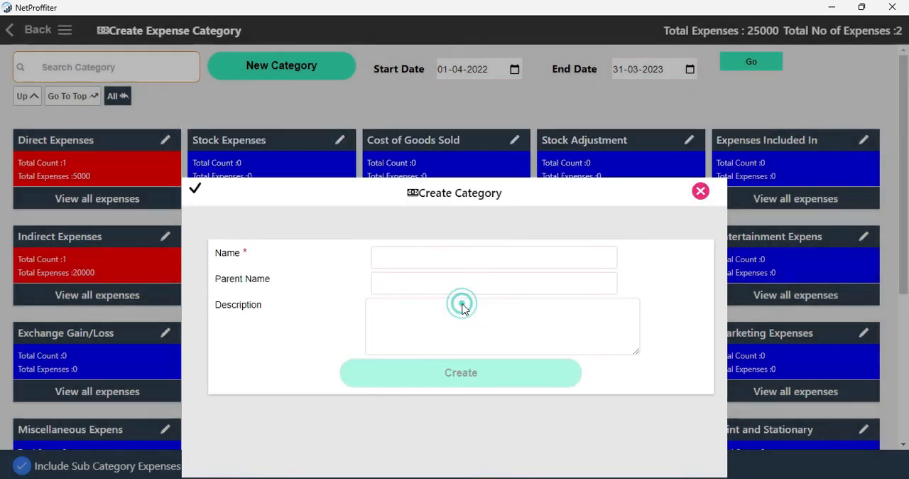
click(100, 169)
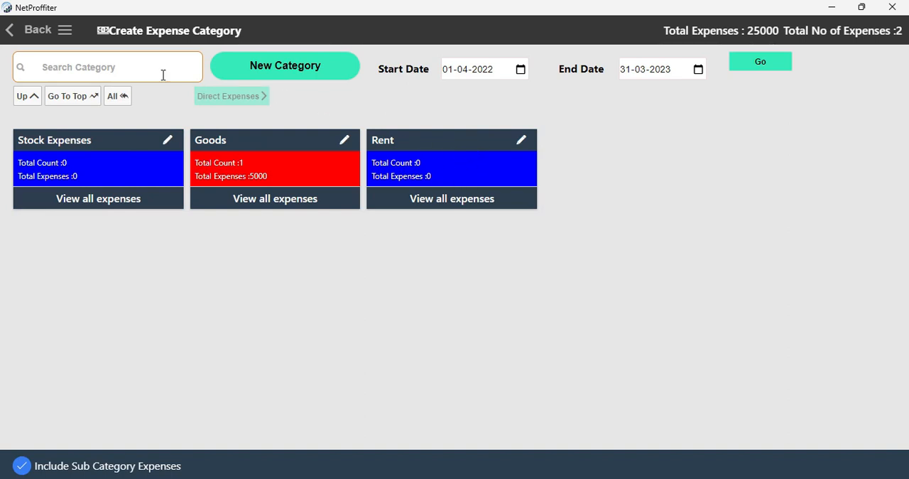
Step: Return to the expenses overview, start a new general expense and enter the party's name, leaving the reference invoice number empty
click(36, 35)
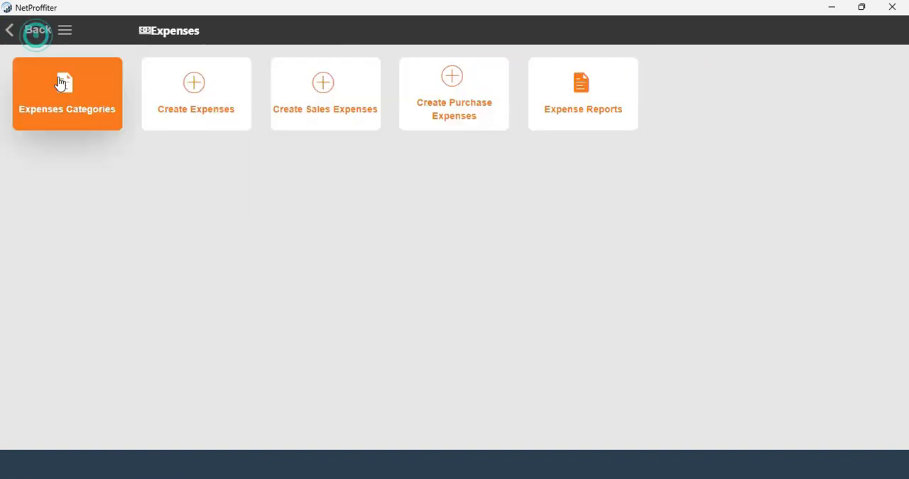
click(202, 100)
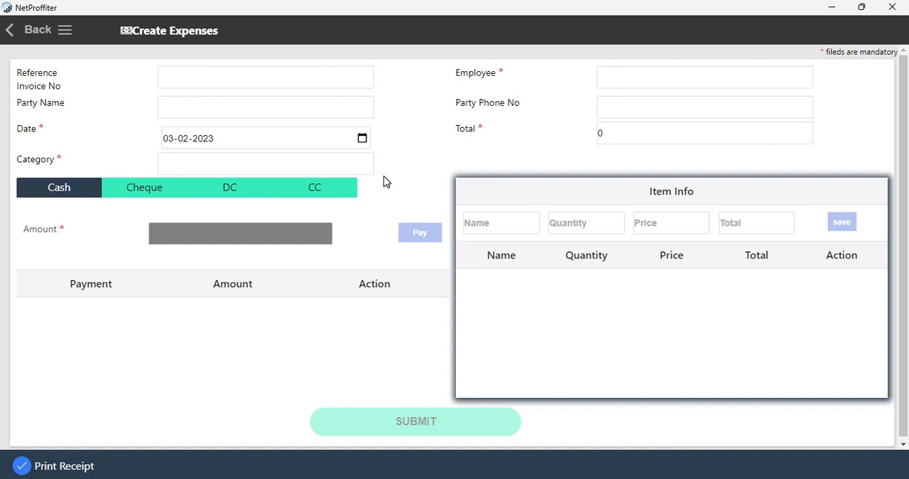
click(180, 78)
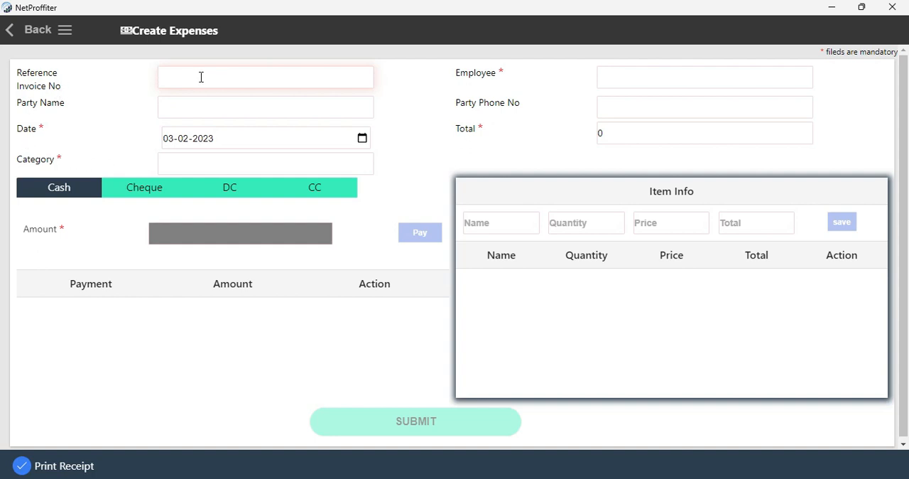
click(176, 76)
click(178, 103)
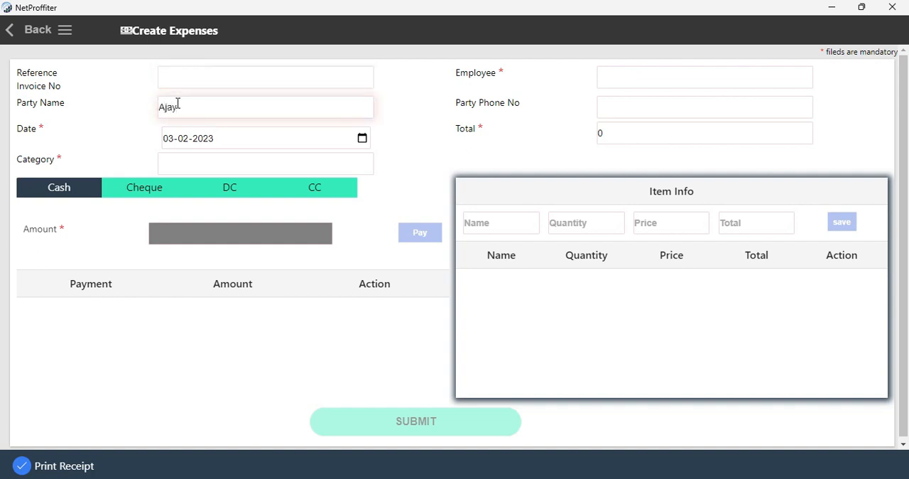
Step: Assign the expense to the Rent category, keeping the preset date
click(243, 137)
click(239, 162)
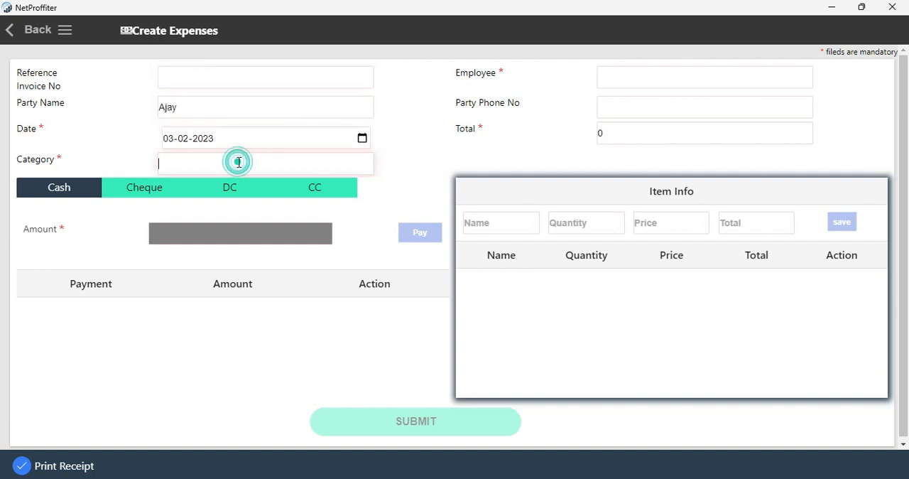
text(Re)
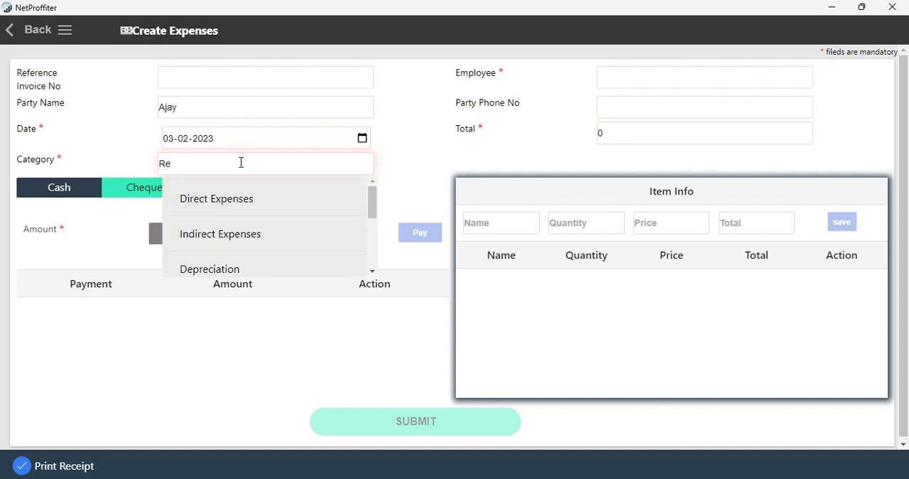
text(nt)
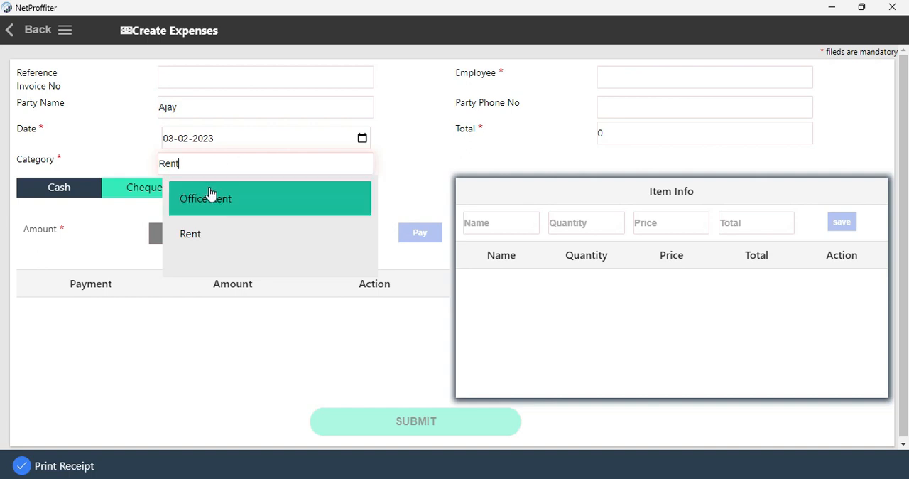
click(192, 235)
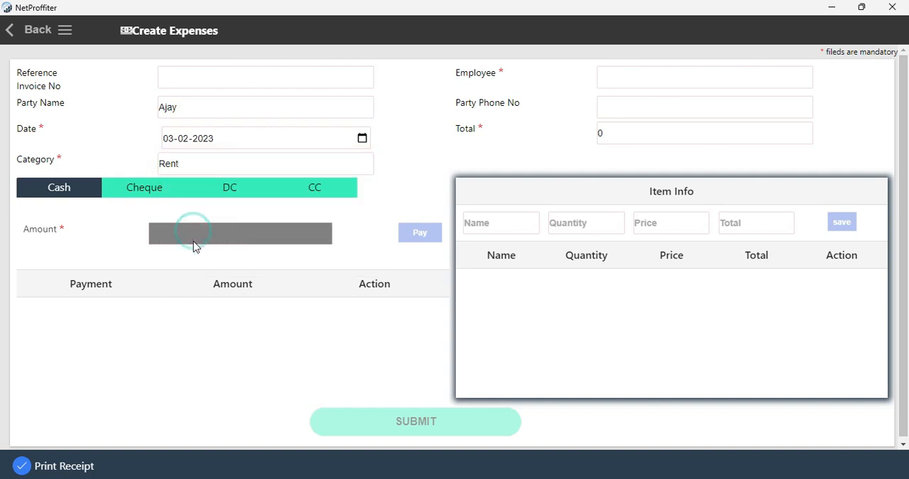
Step: Choose Admin as the expense's employee and set its total to 8000, leaving the party's phone number empty
click(622, 75)
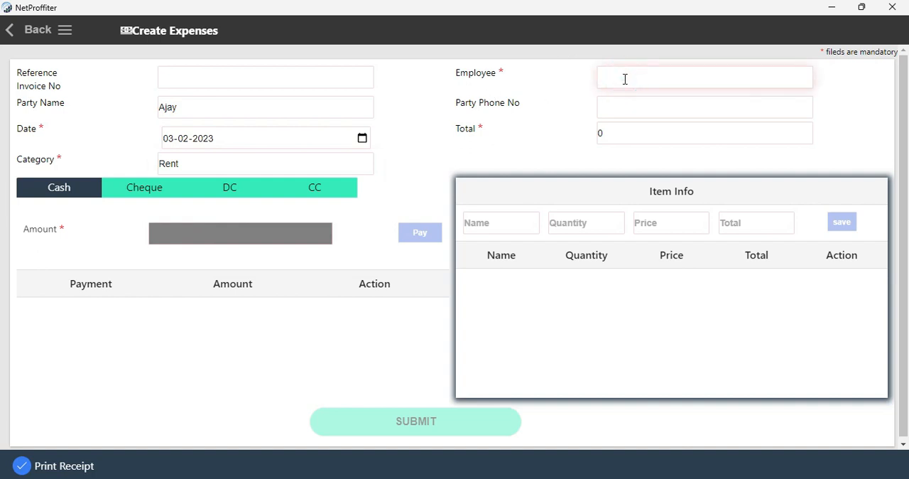
text(w)
click(641, 151)
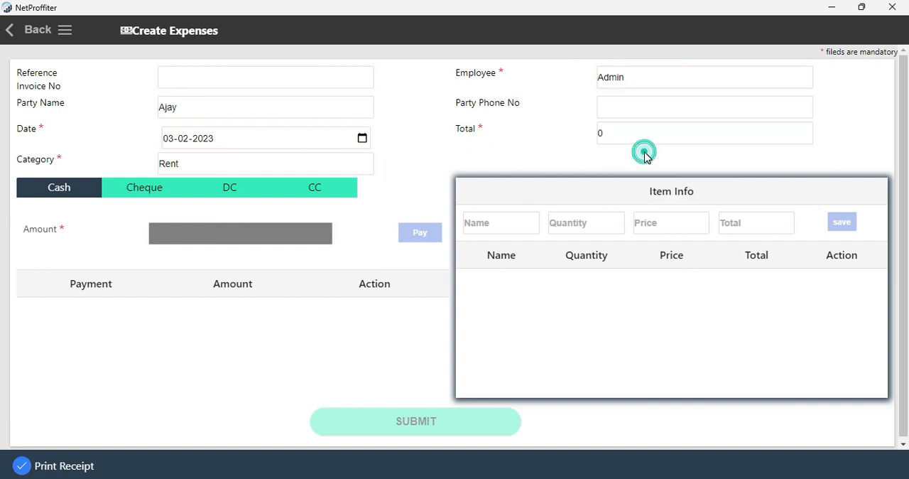
click(618, 113)
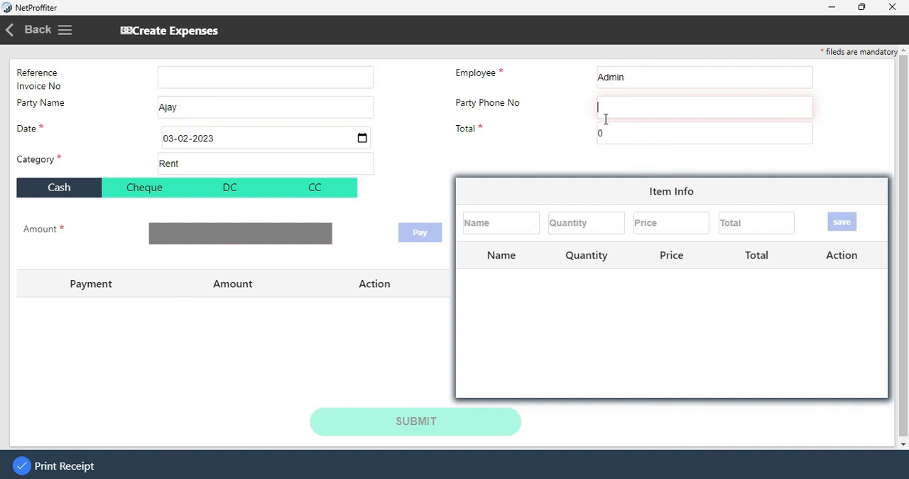
click(612, 136)
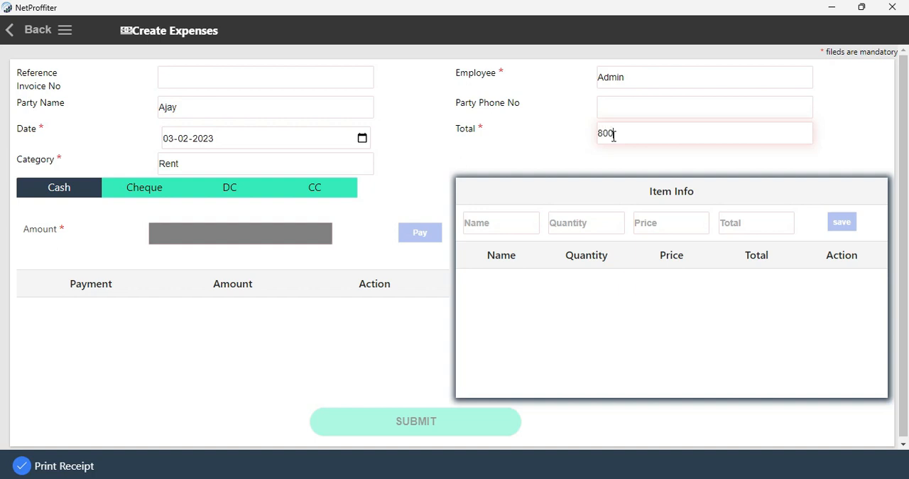
Step: Look through the other payment methods and record a cash payment of 8000 for the expense
click(158, 197)
click(237, 195)
click(319, 193)
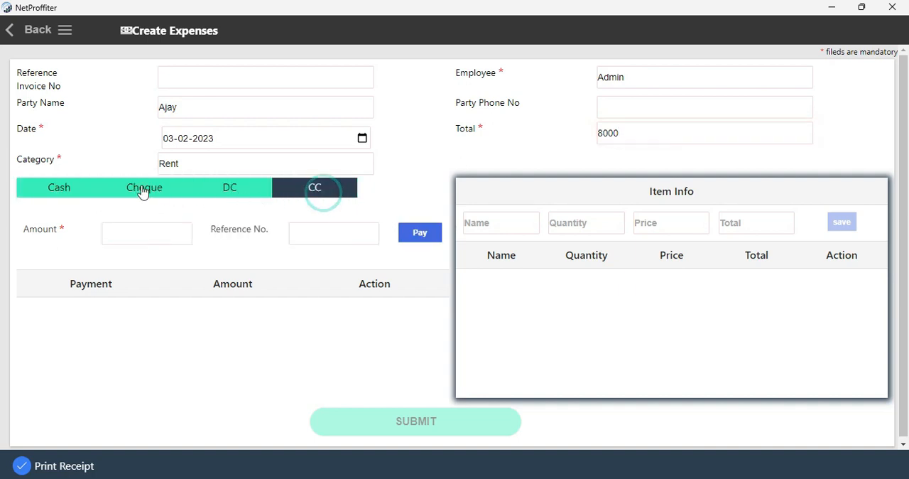
click(60, 186)
click(213, 232)
text(8000)
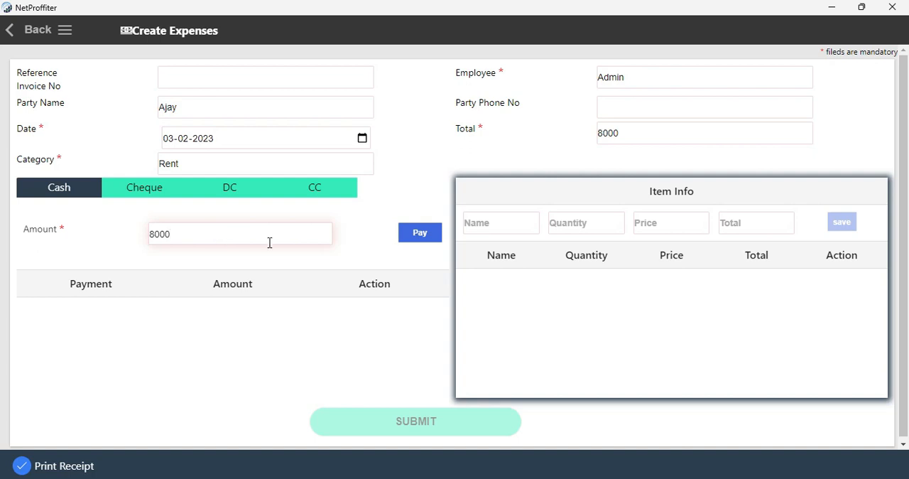
click(417, 233)
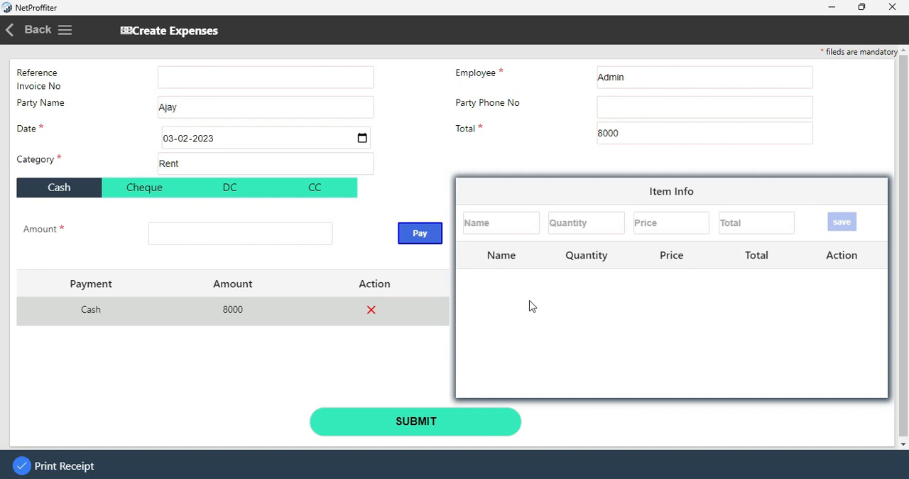
Step: Submit the expense, cancel saving the receipt as a PDF, and close the expense detail
click(428, 431)
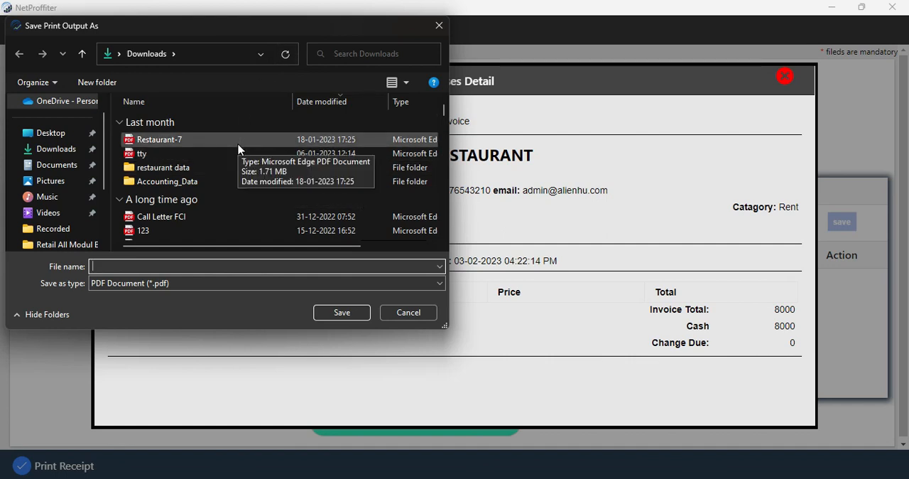
click(408, 314)
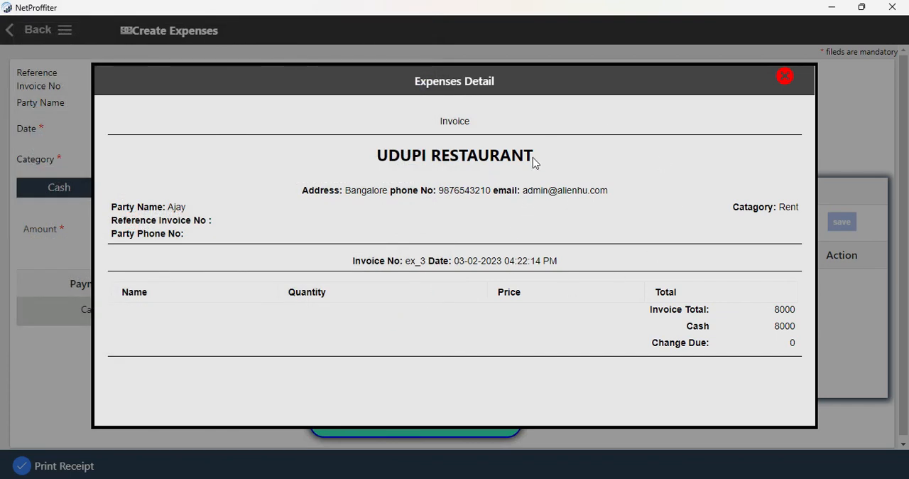
click(786, 77)
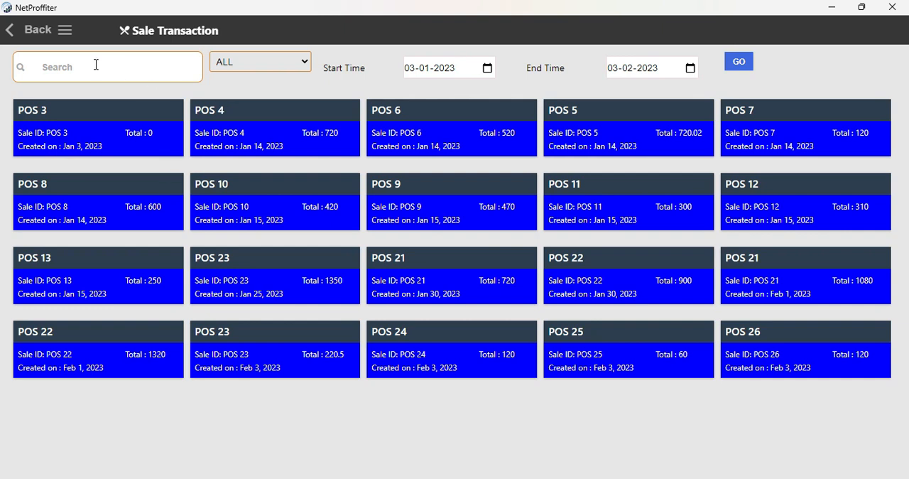
Step: Check the transaction type filter without changing it, and start a sales expense for the POS 3 sale
click(55, 68)
click(238, 65)
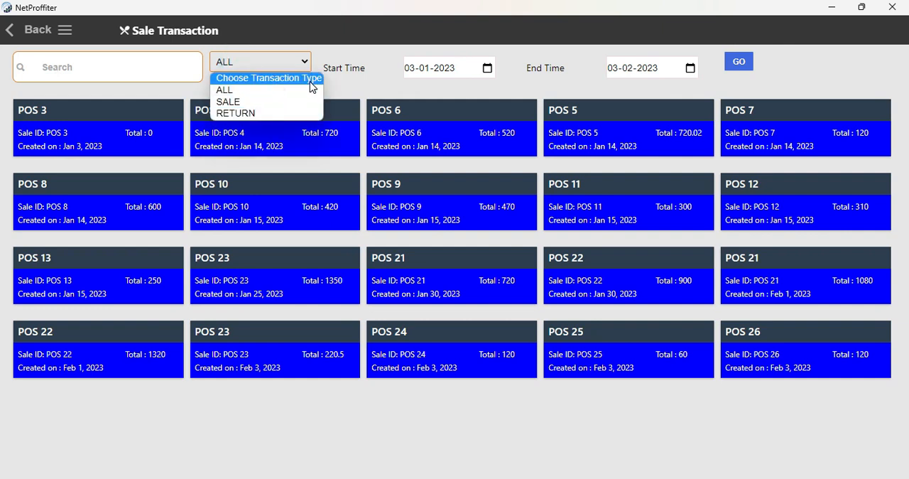
click(275, 62)
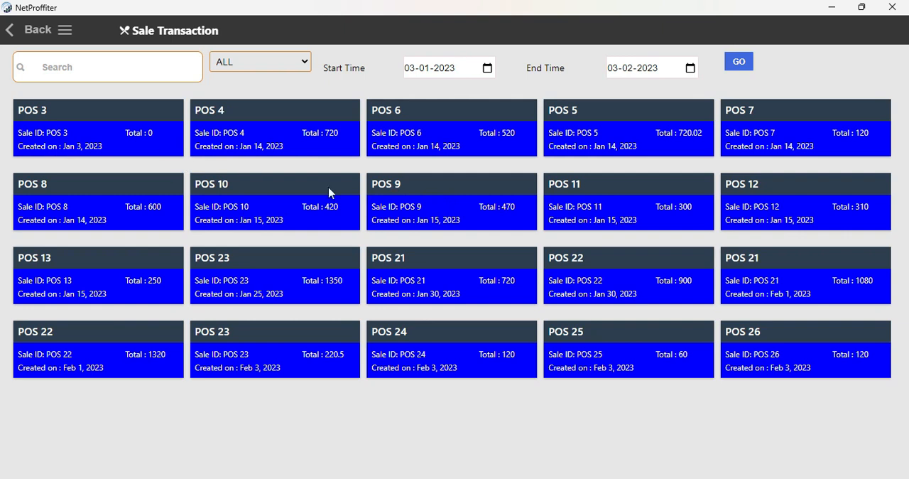
click(111, 144)
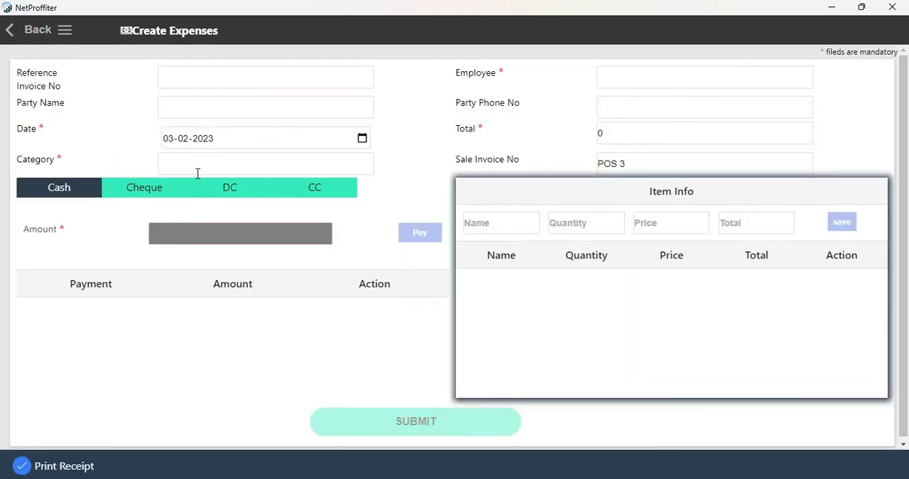
Step: Enter the party's name on the sales expense, keep its date, and choose Rent as the category
click(176, 82)
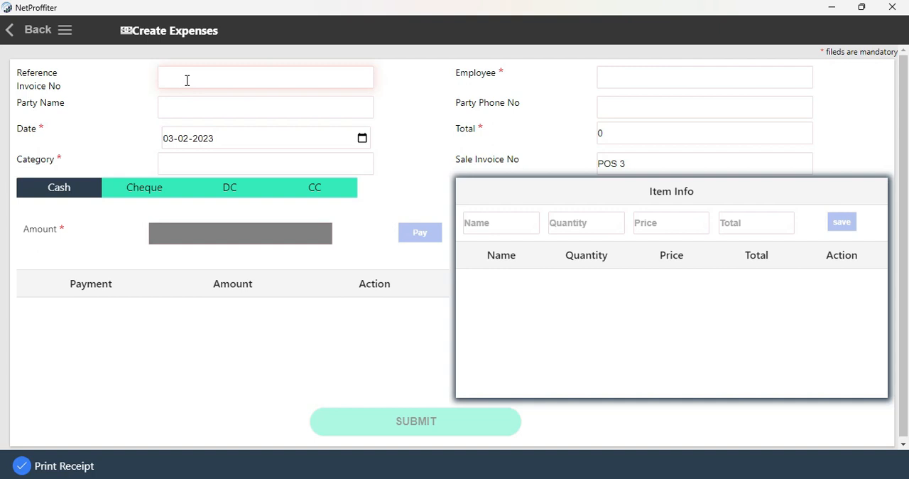
click(182, 102)
text(Rahul)
click(203, 138)
click(180, 139)
click(182, 164)
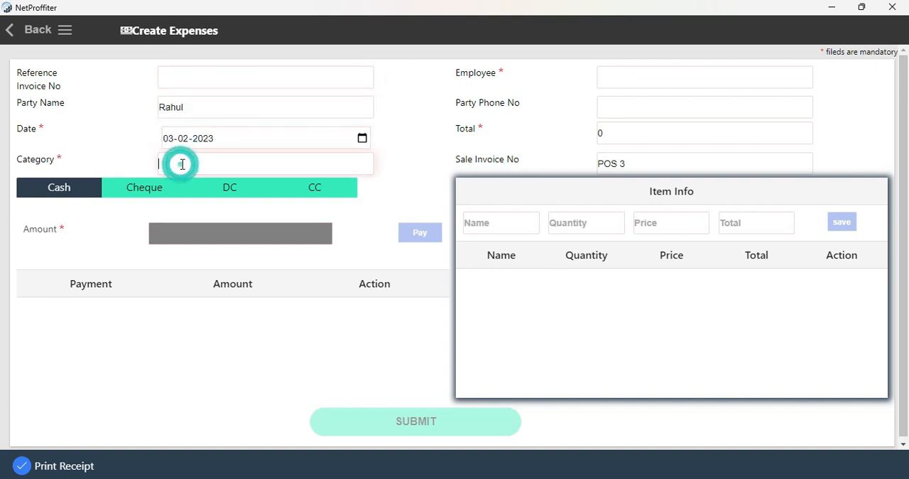
text(Re)
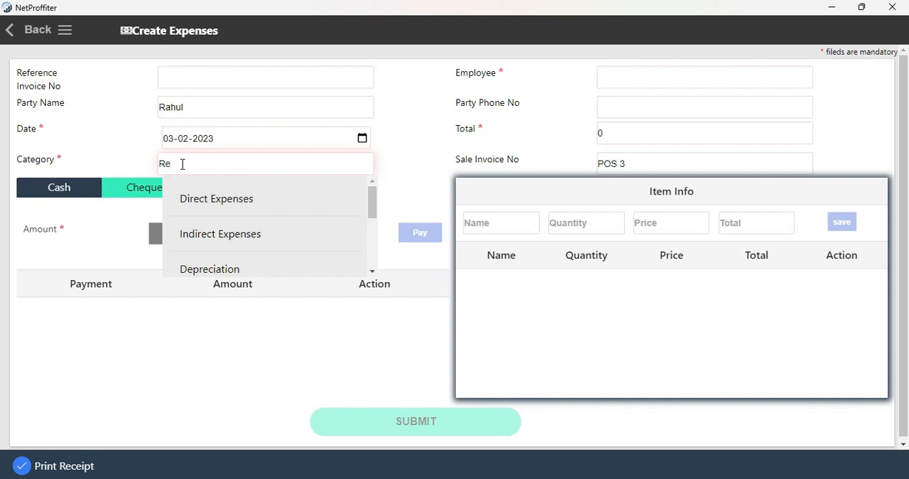
text(n)
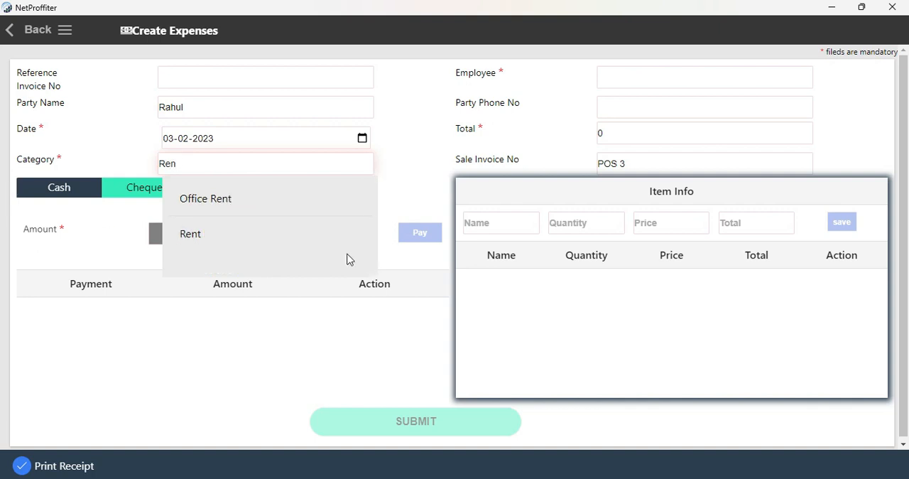
click(262, 241)
Step: Choose Admin as the sales expense's employee and set its total to 250, leaving the party's phone number empty
click(626, 80)
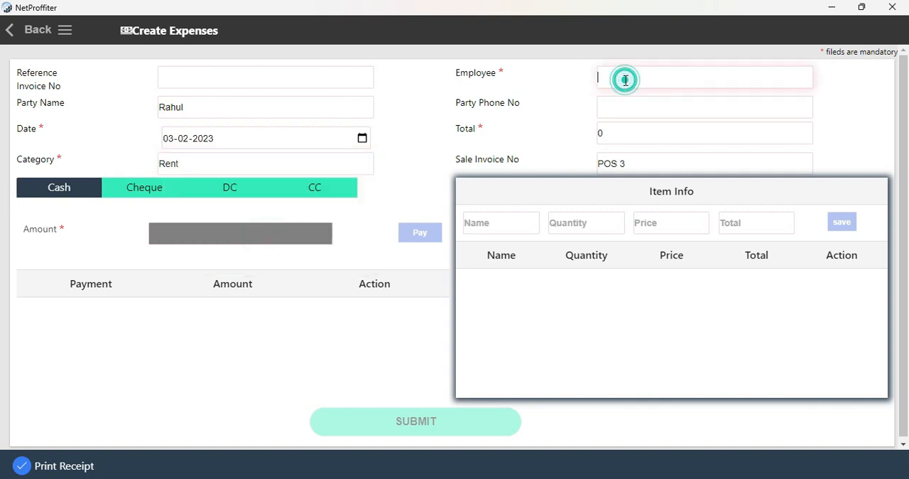
text(a)
click(634, 144)
click(628, 108)
click(624, 128)
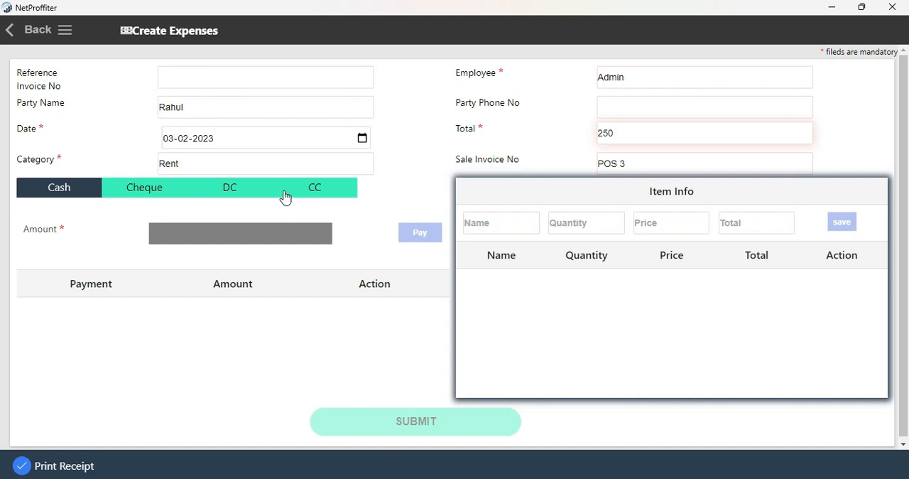
Step: Record a cash payment of 250 for the sales expense
click(145, 192)
click(74, 187)
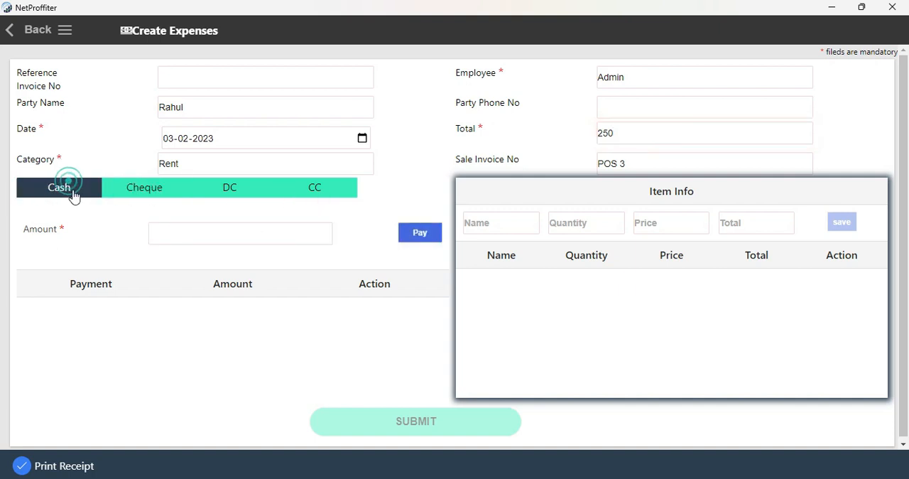
click(211, 227)
text(250)
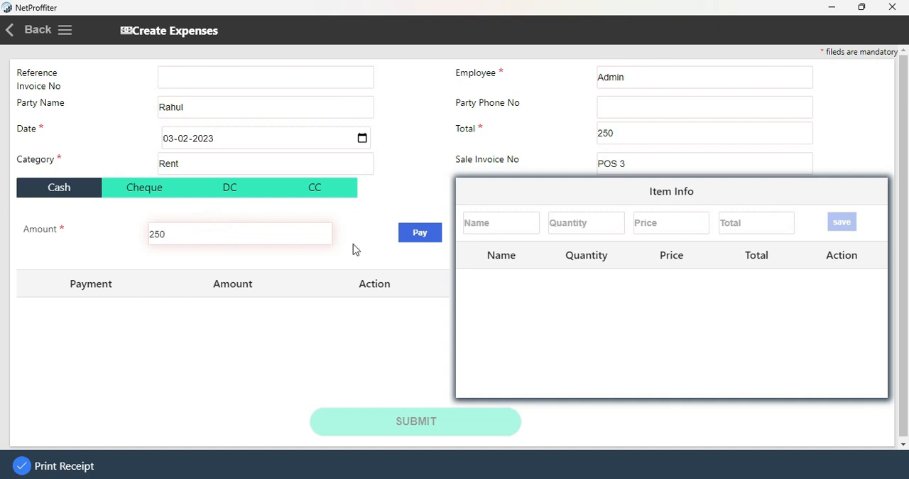
click(418, 236)
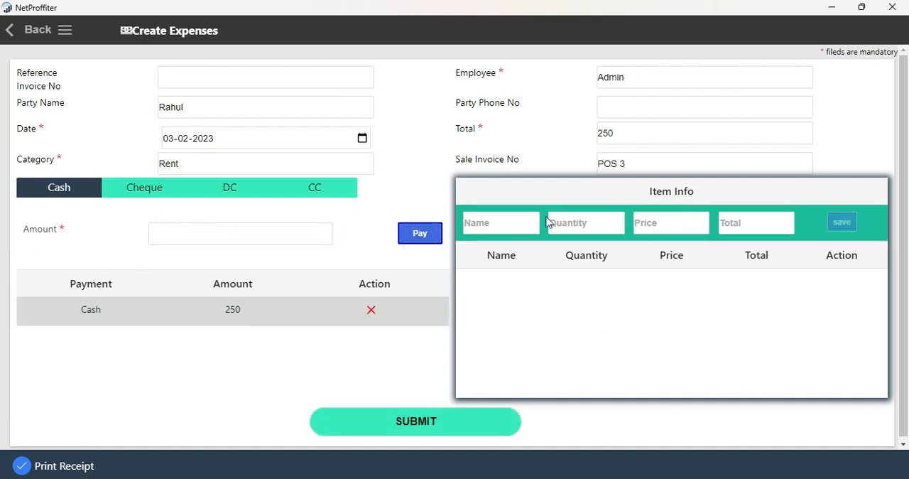
Step: Add the item Sungar to the expense with quantity 2, price 125 and total 250
click(513, 230)
text(Sungar)
key(Tab)
text(2)
key(Tab)
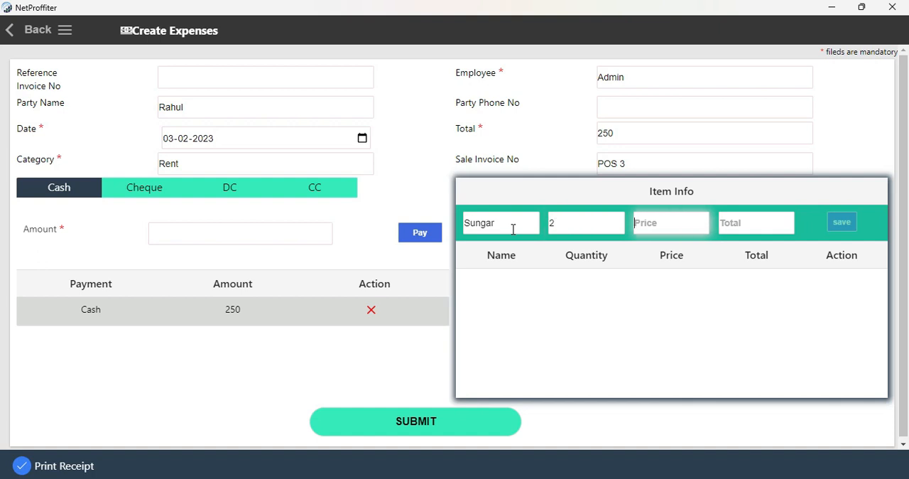
text(1)
key(Tab)
text(25)
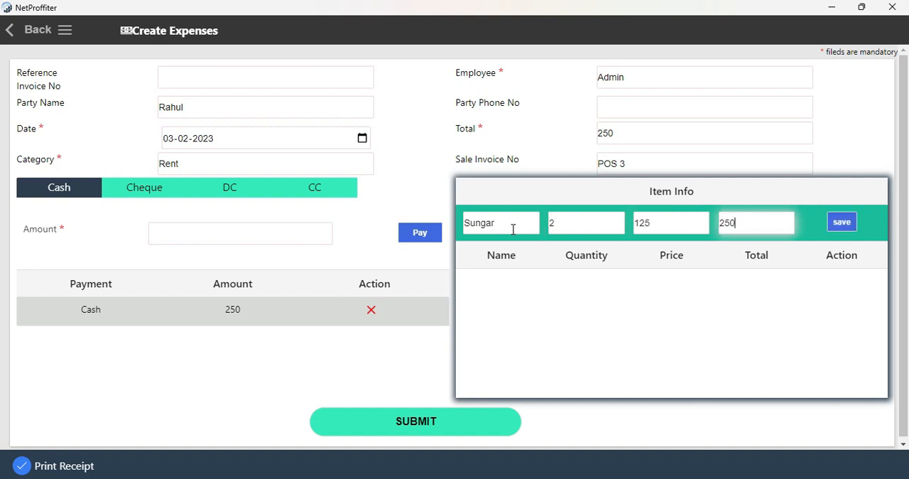
click(852, 223)
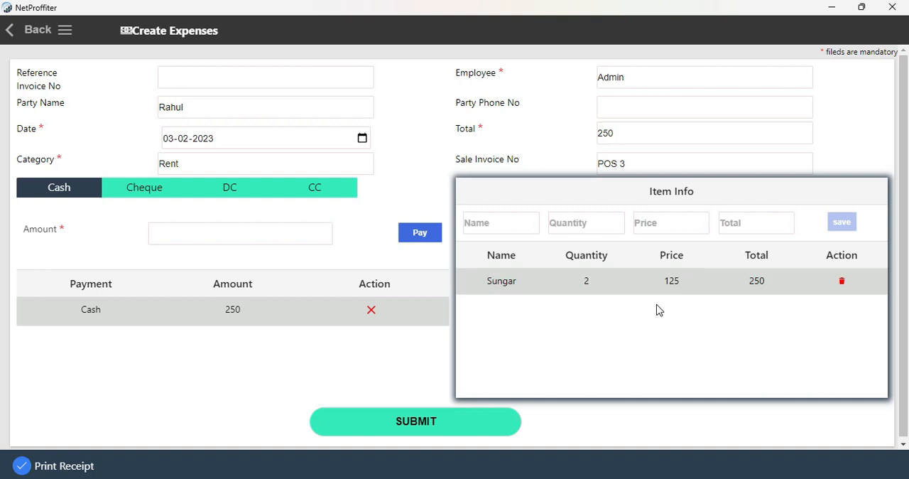
Step: Submit the sales expense, cancel saving its receipt as a PDF, and close the expense detail
click(402, 430)
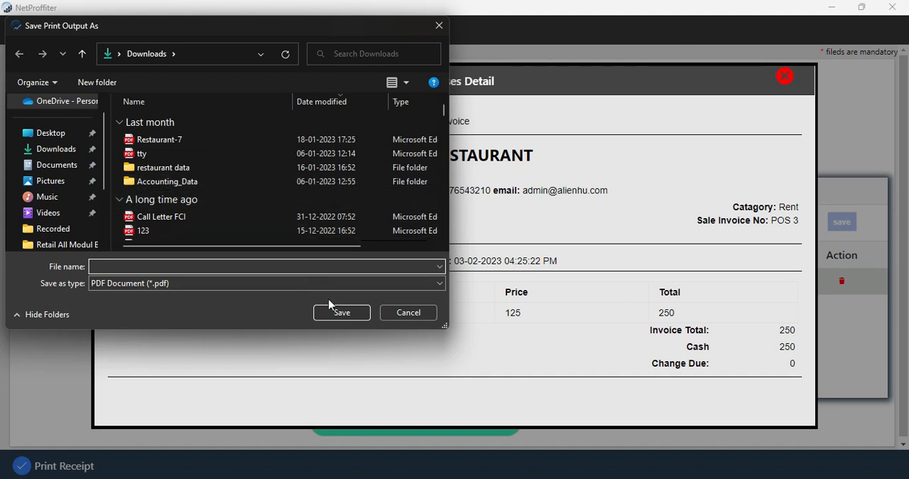
click(407, 316)
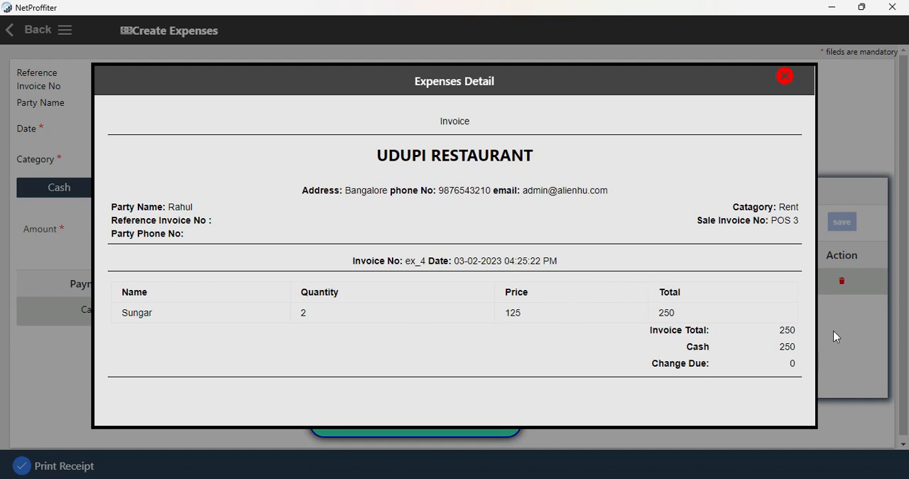
click(785, 78)
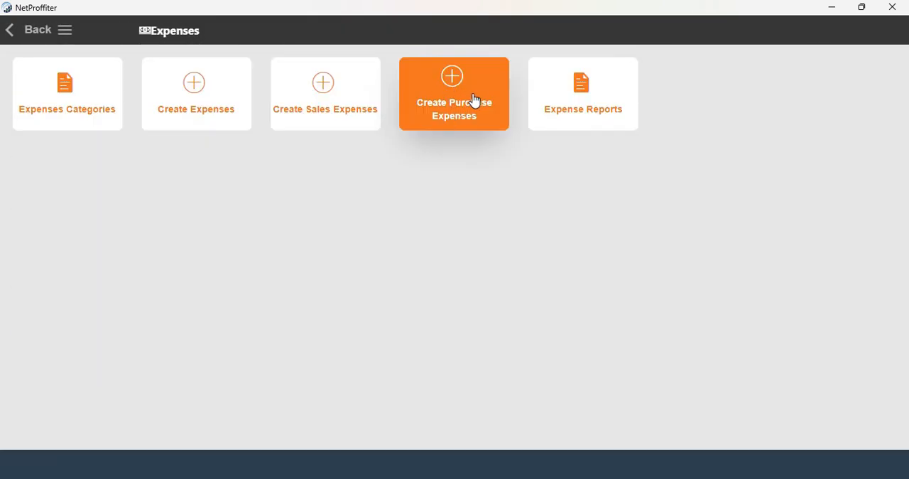
Step: Check the purchase transaction type filter without changing it, and open a purchase expense form for purchase REC 1
click(474, 100)
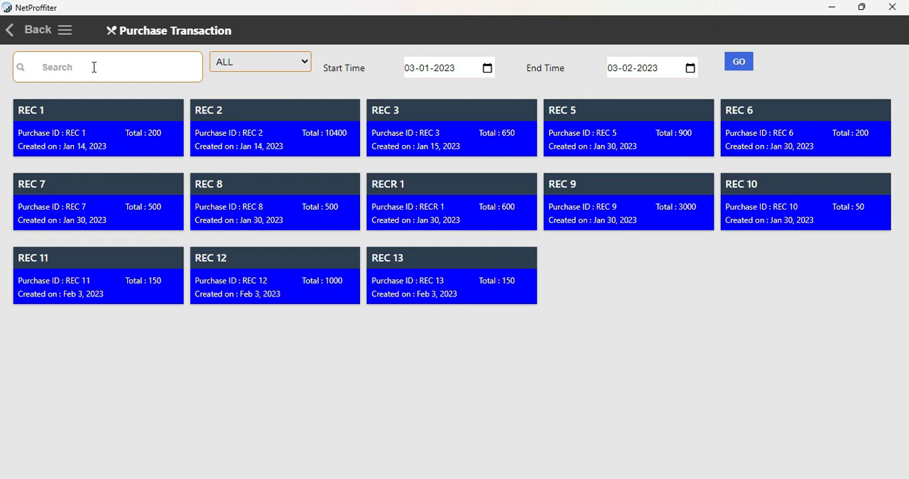
click(81, 67)
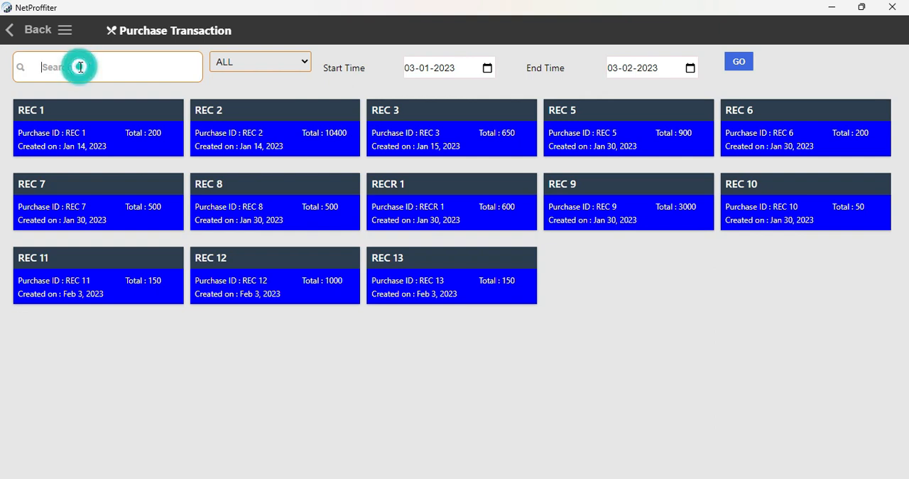
click(278, 59)
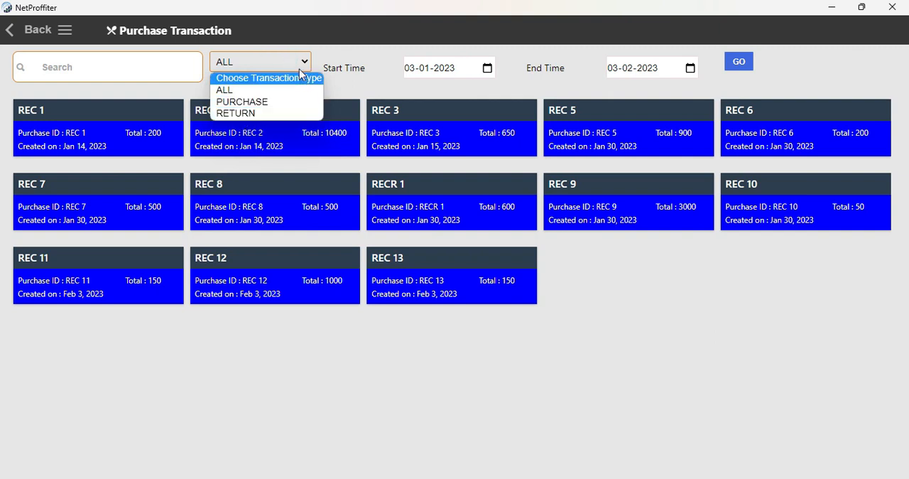
click(276, 60)
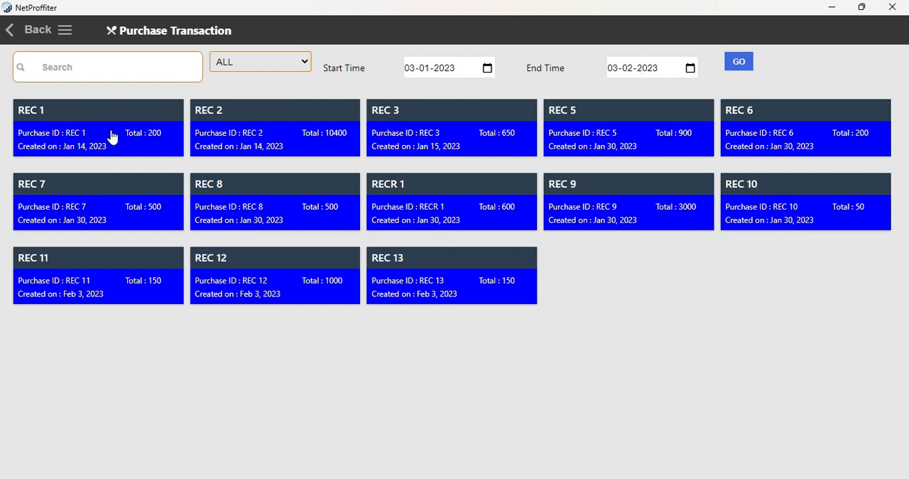
click(66, 136)
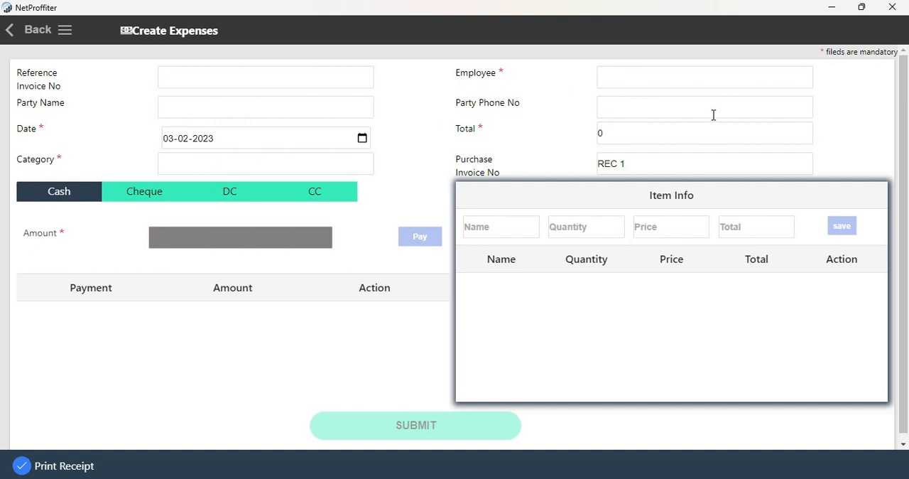
Step: Look through the total and item fields of the purchase expense form, and return to the expenses overview without entering anything
click(612, 139)
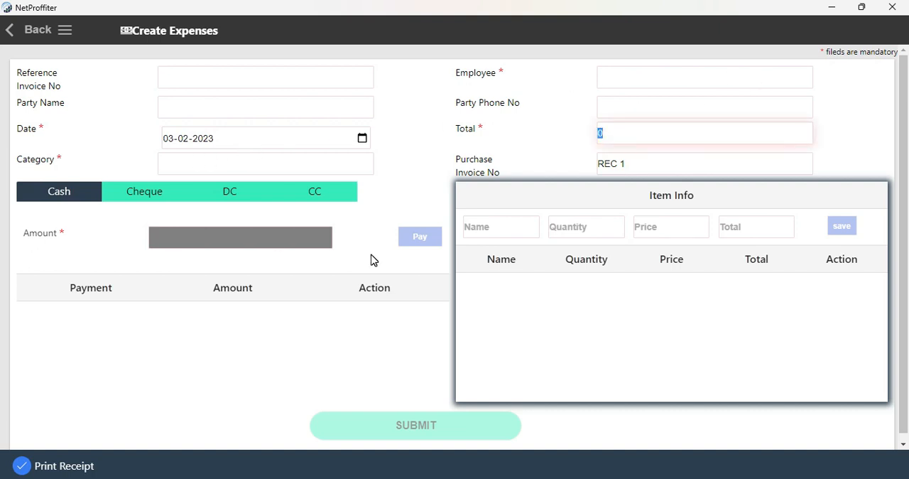
click(518, 226)
click(601, 226)
click(680, 229)
click(736, 228)
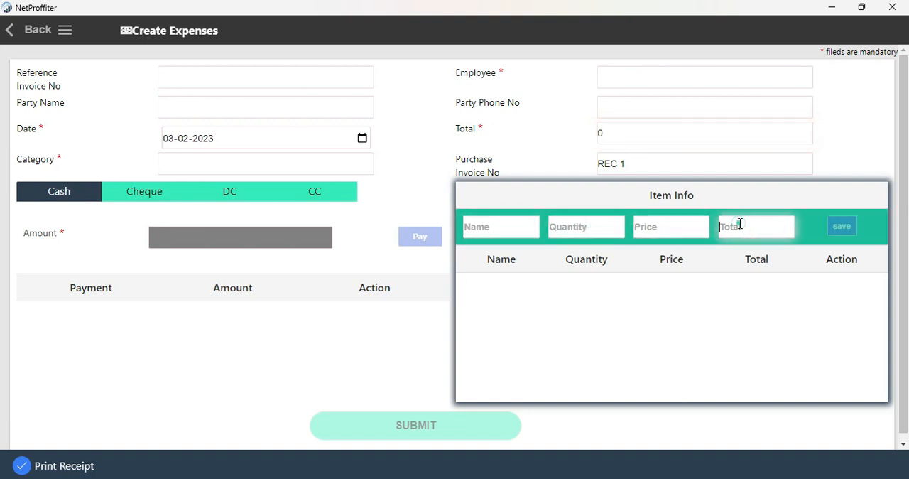
click(854, 226)
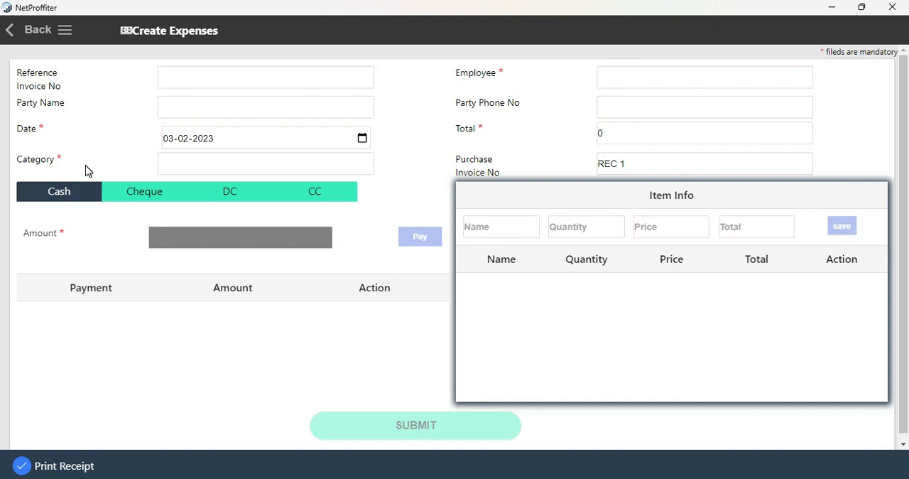
click(37, 29)
click(37, 29)
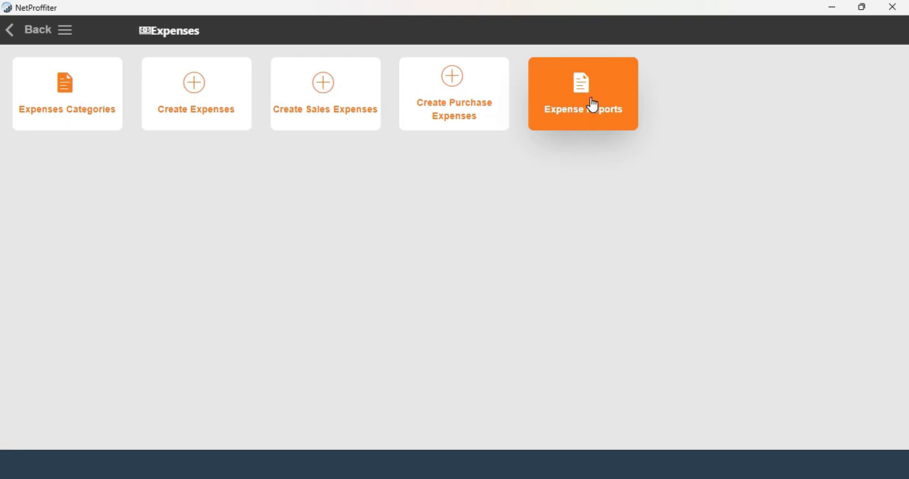
Step: Open the expense reports, try searching the expenses for "rest", and clear the search
click(592, 104)
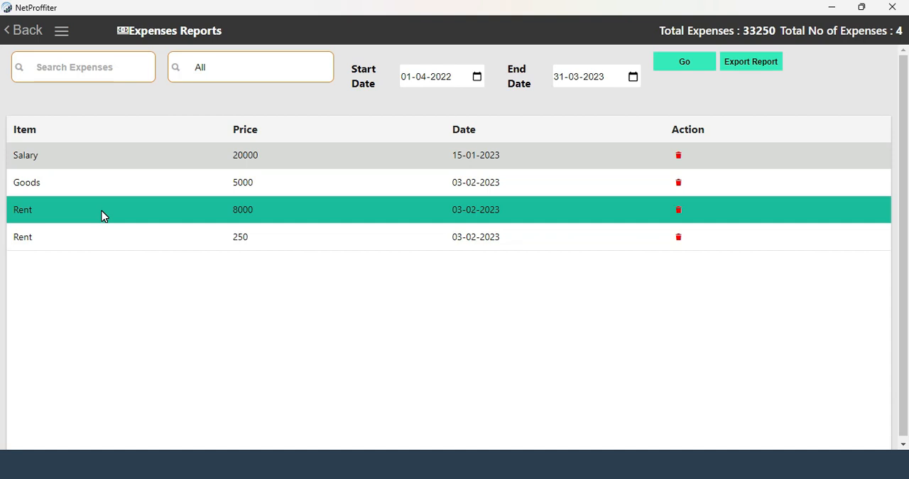
click(84, 74)
click(73, 69)
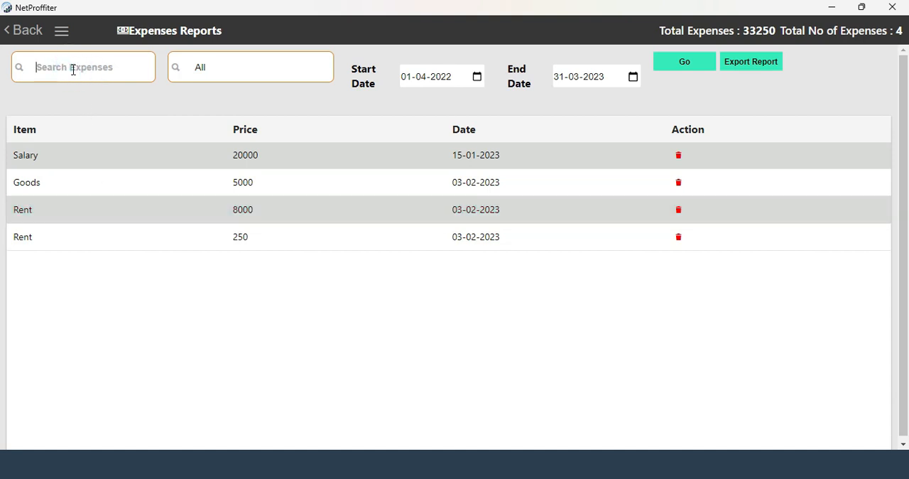
text(rest)
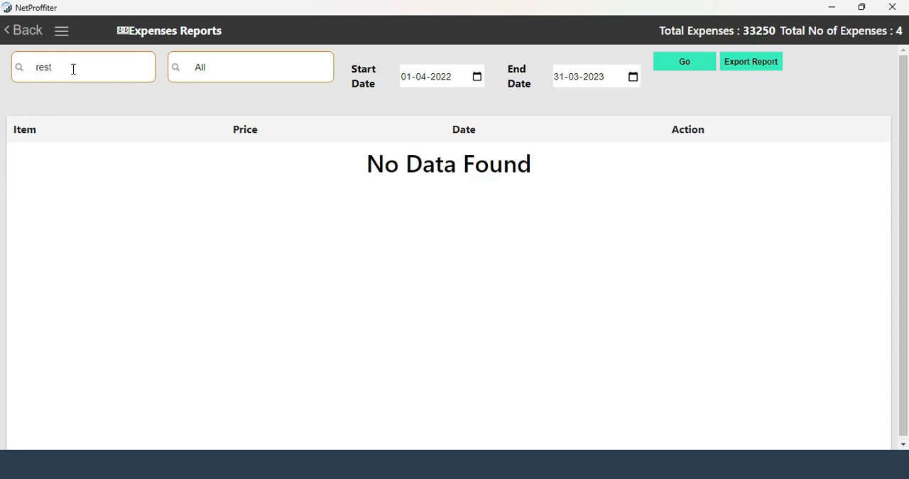
key(BackSpace)
key(BackSpace)
key(BackSpace)
key(BackSpace)
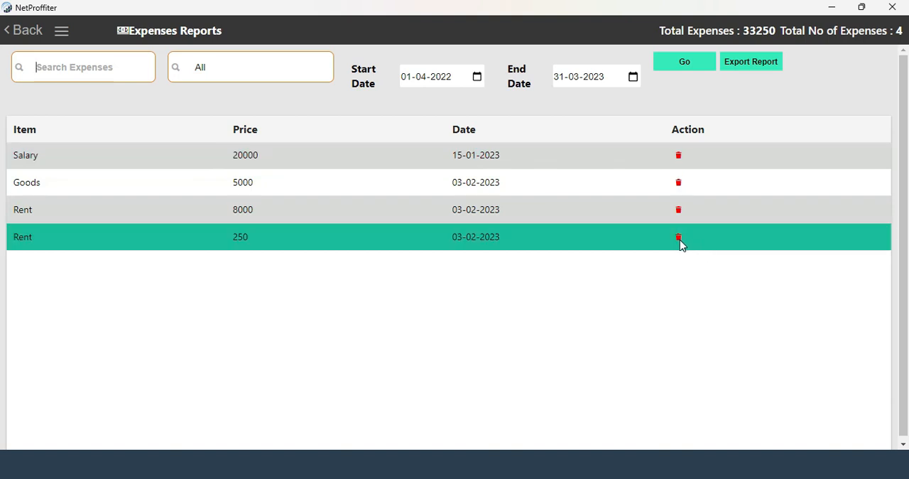
Step: Delete the Salary expense dated 15-01-2023 from the report and refresh the list for the current date range
click(681, 163)
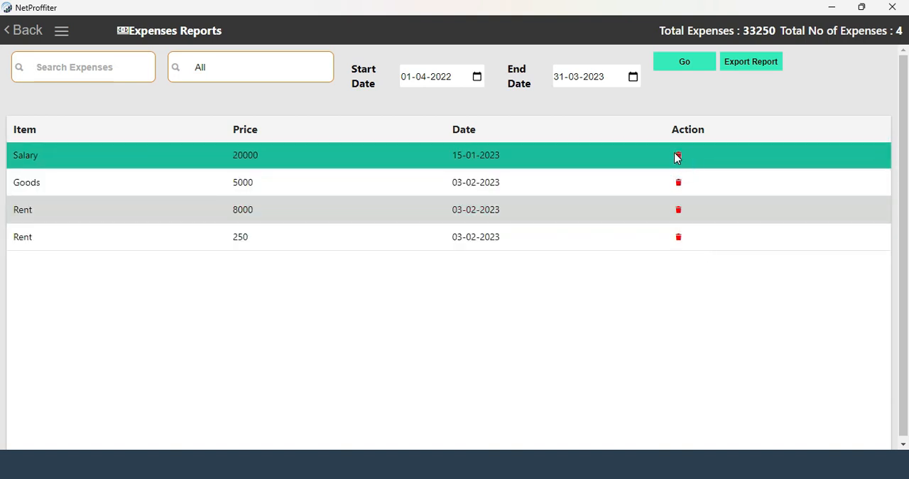
click(668, 62)
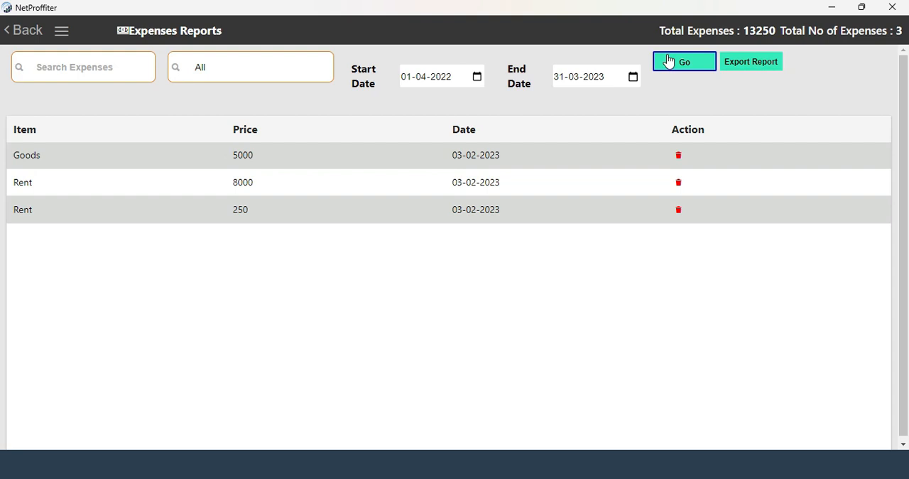